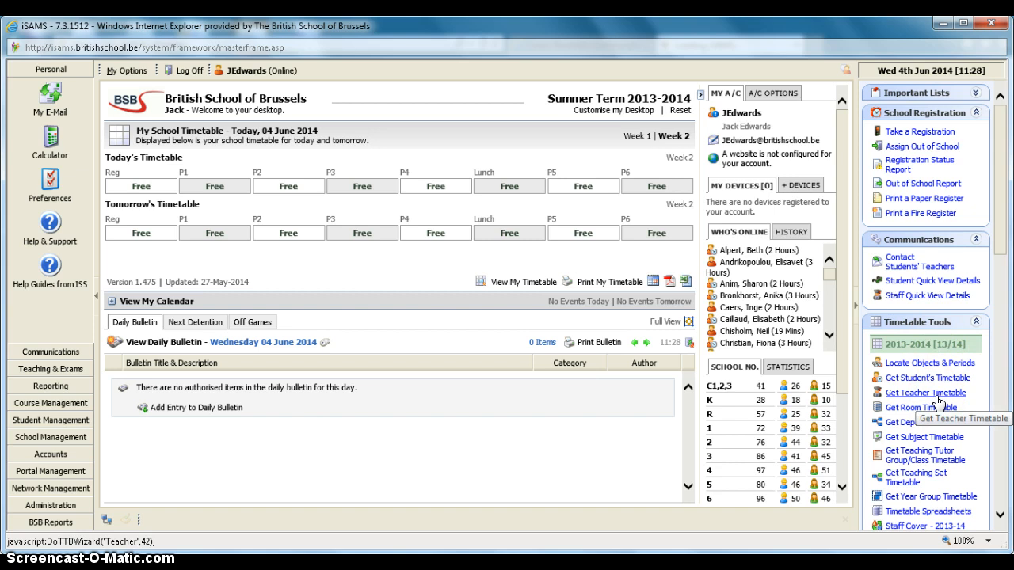
Start a teacher timetable request, include all staff in the teacher list, and select the signed-in teacher
left_click(938, 402)
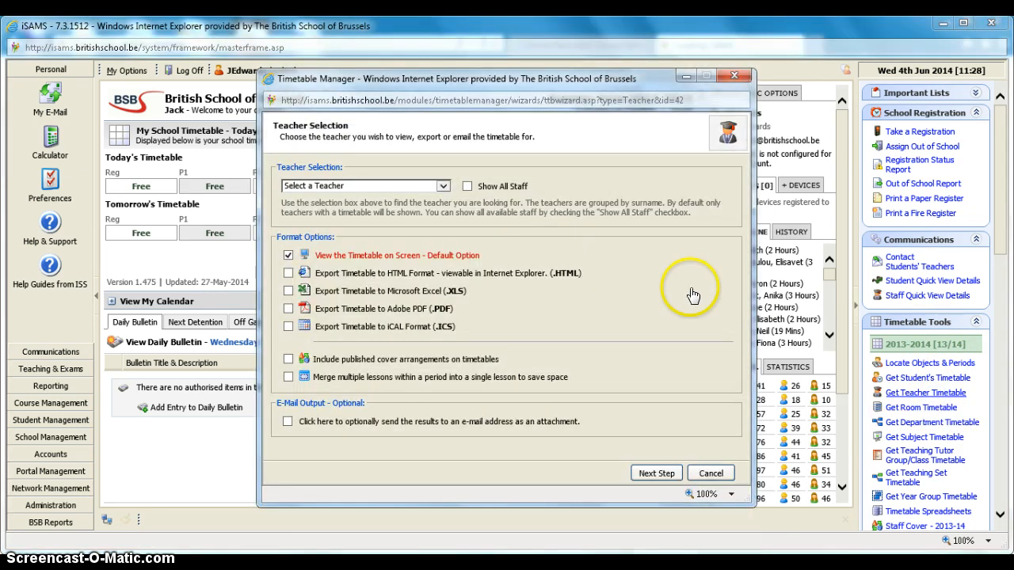
left_click(442, 190)
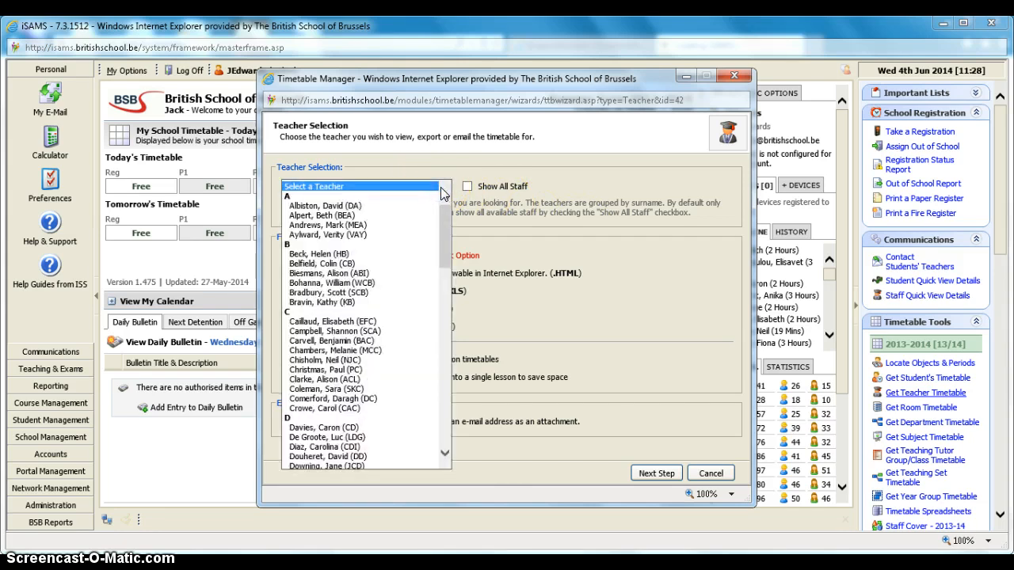
left_click(468, 187)
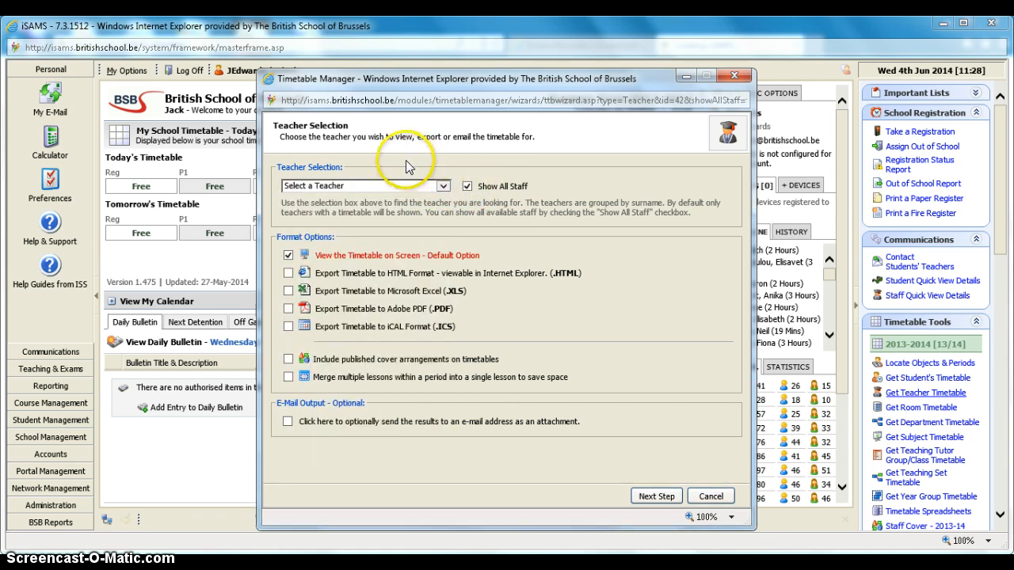
left_click(445, 186)
type("ed")
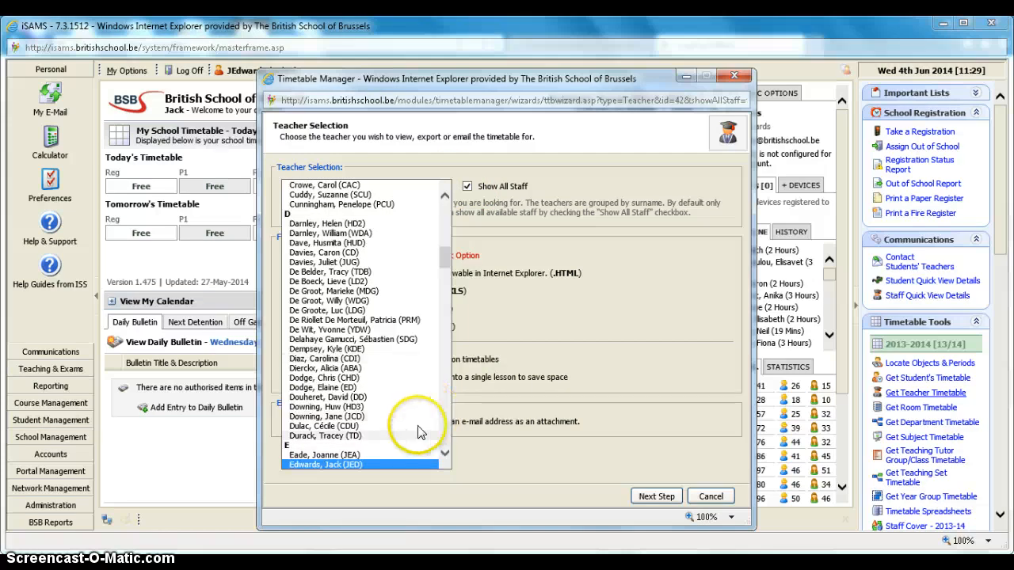
left_click(351, 466)
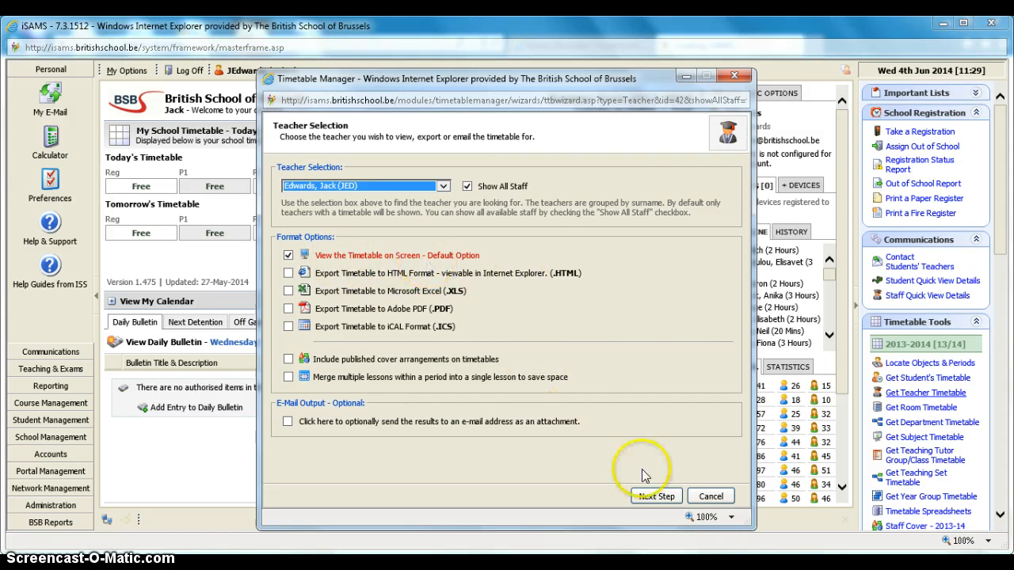
View the selected teacher's Week 1 and Week 2 timetable on screen, and return to the teacher selection
left_click(656, 497)
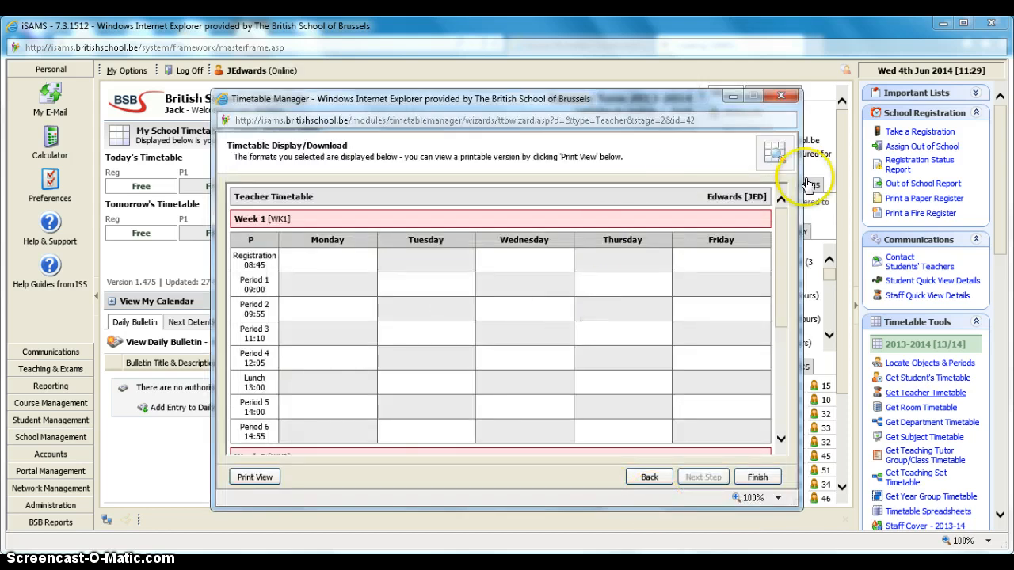
left_click_drag(775, 215, 750, 290)
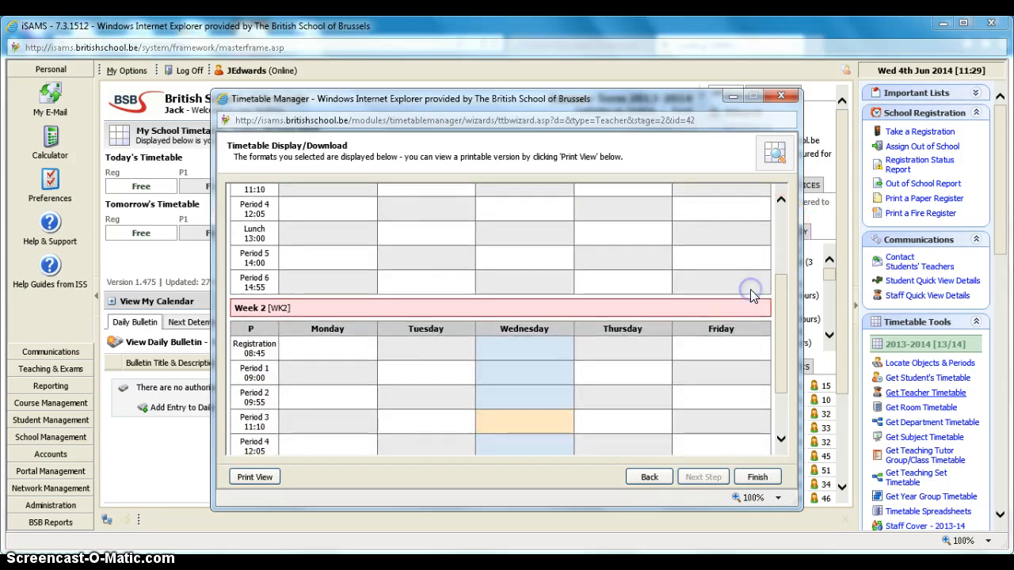
left_click(649, 477)
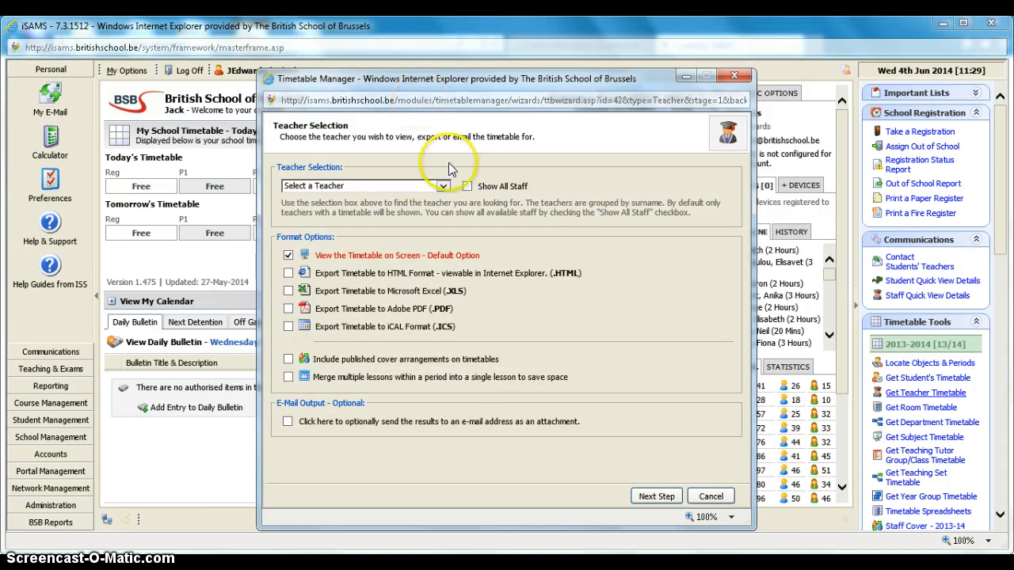
Show all staff again and reselect the signed-in teacher for the timetable
left_click(468, 188)
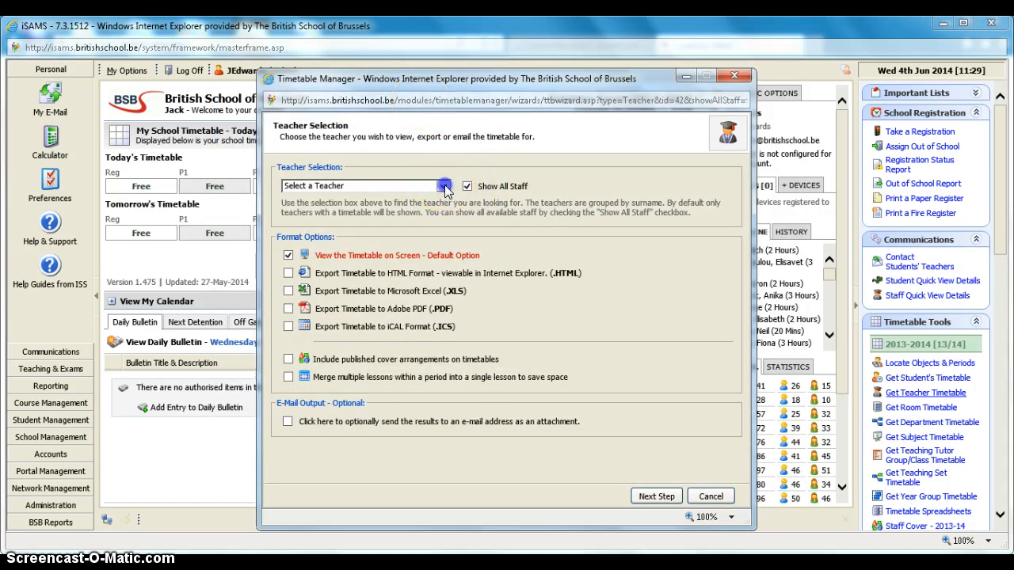
left_click(445, 186)
type("ed")
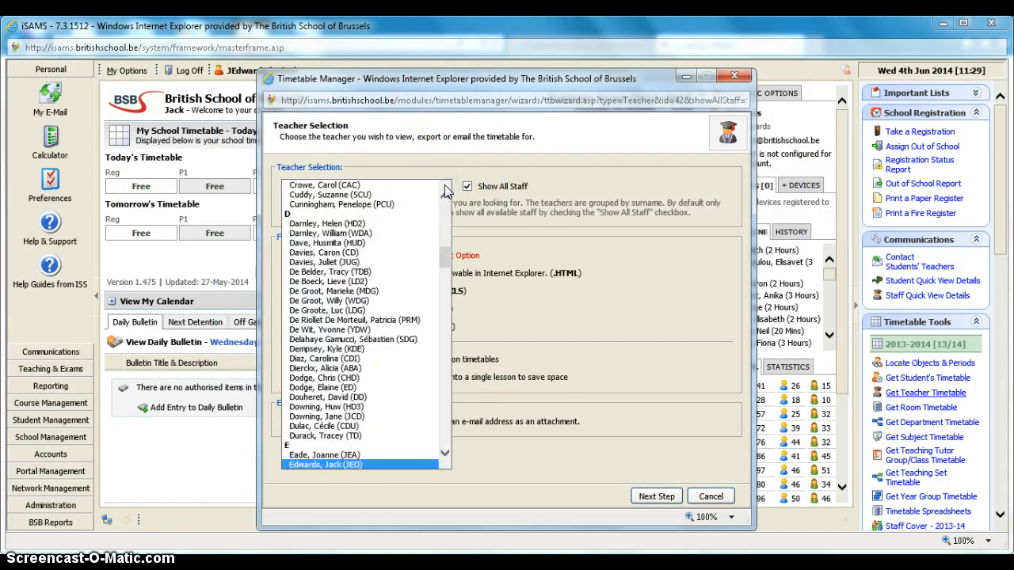
left_click(358, 465)
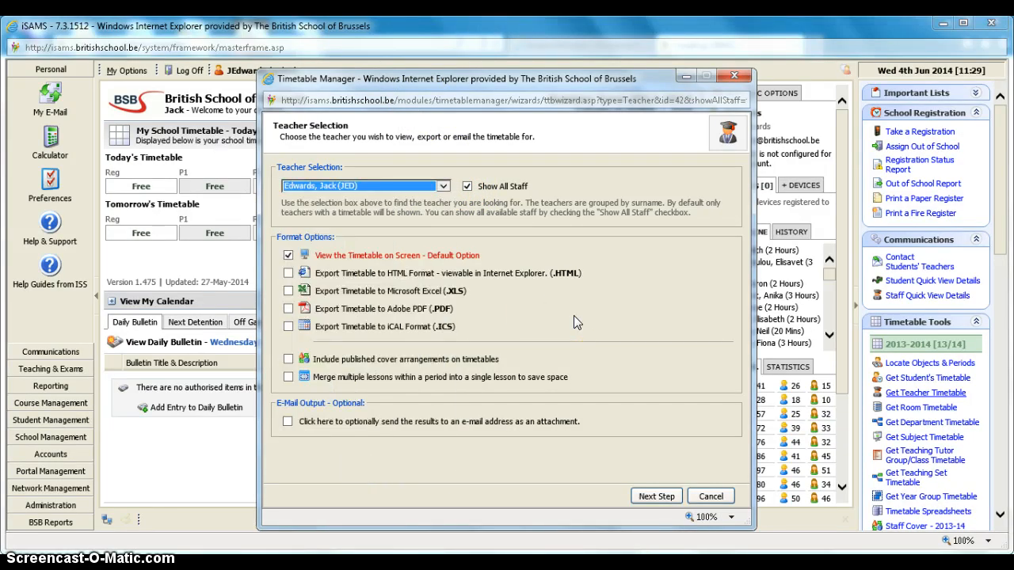
Export the timetable to iCAL format for the Summer 2014 term and open the generated Teacher.ics file in GroupWise
left_click(289, 326)
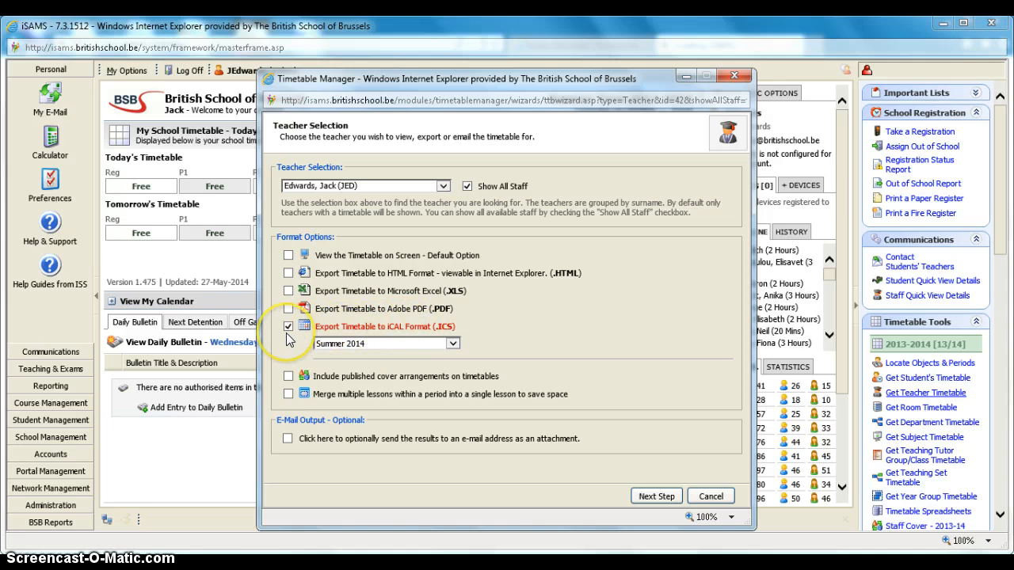
left_click(412, 345)
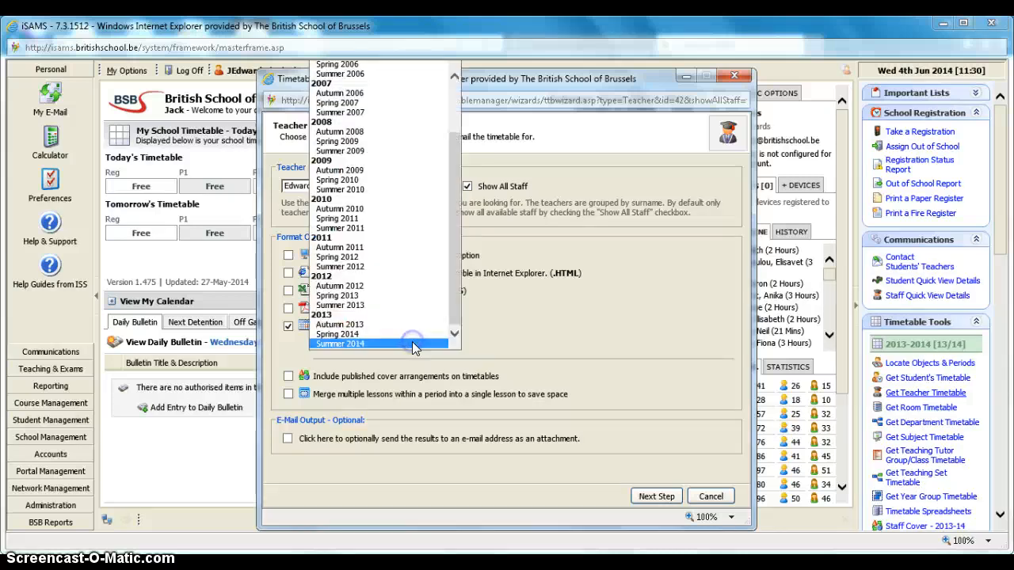
left_click(343, 347)
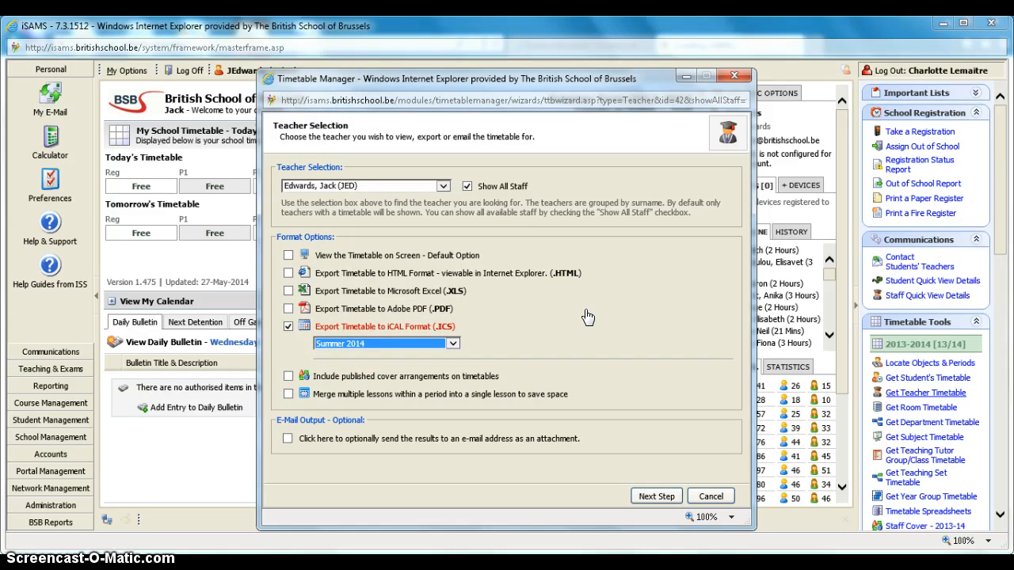
left_click(646, 497)
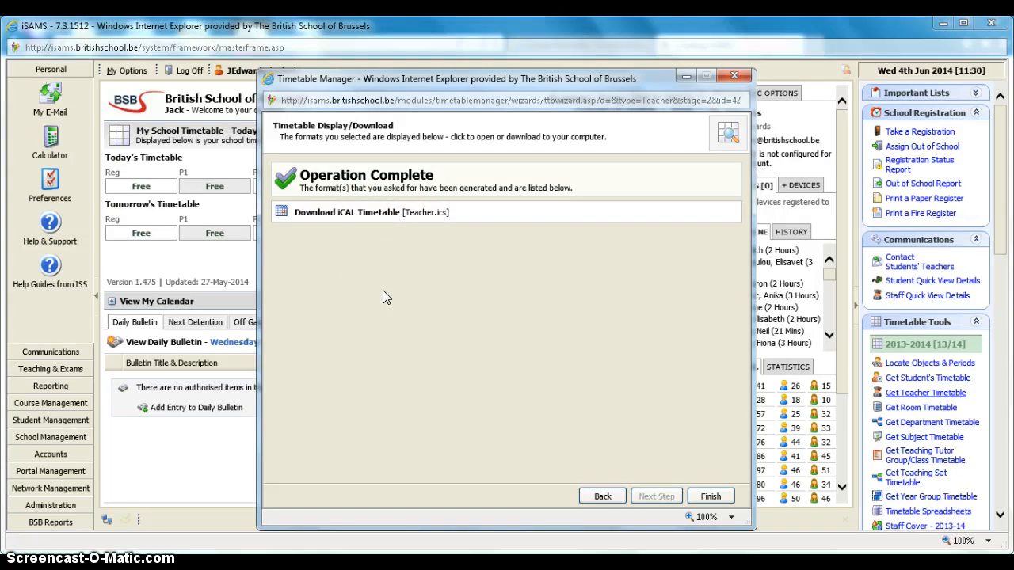
left_click(333, 212)
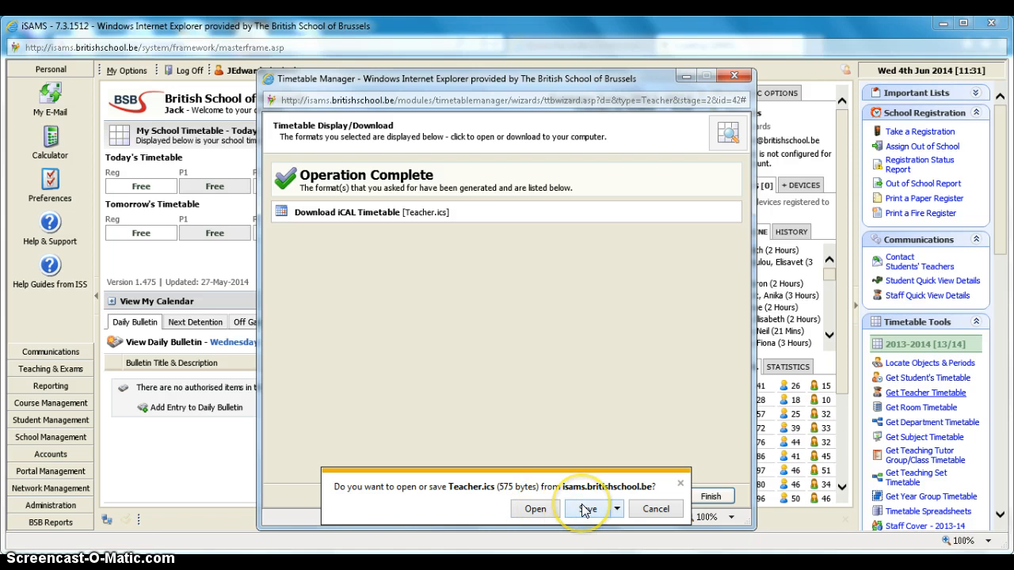
left_click(536, 511)
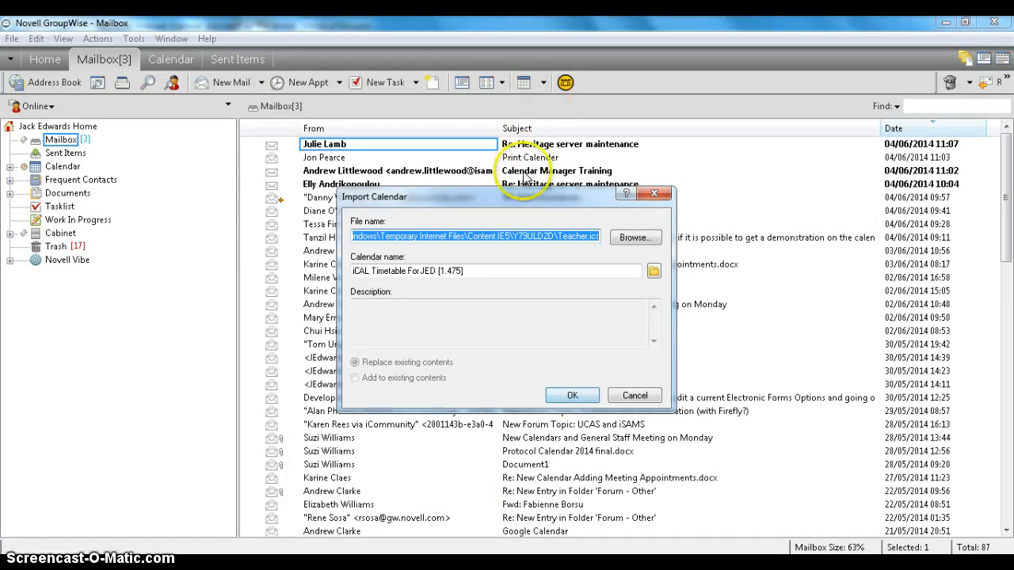
Name the imported calendar "My School Calendar" and complete the import
left_click_drag(520, 193, 481, 153)
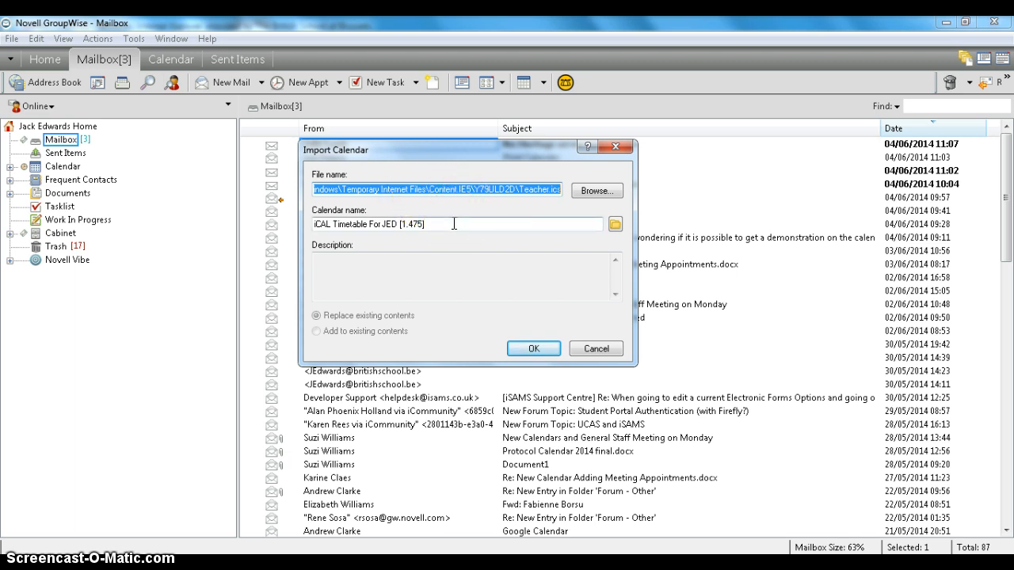
left_click_drag(453, 224, 306, 229)
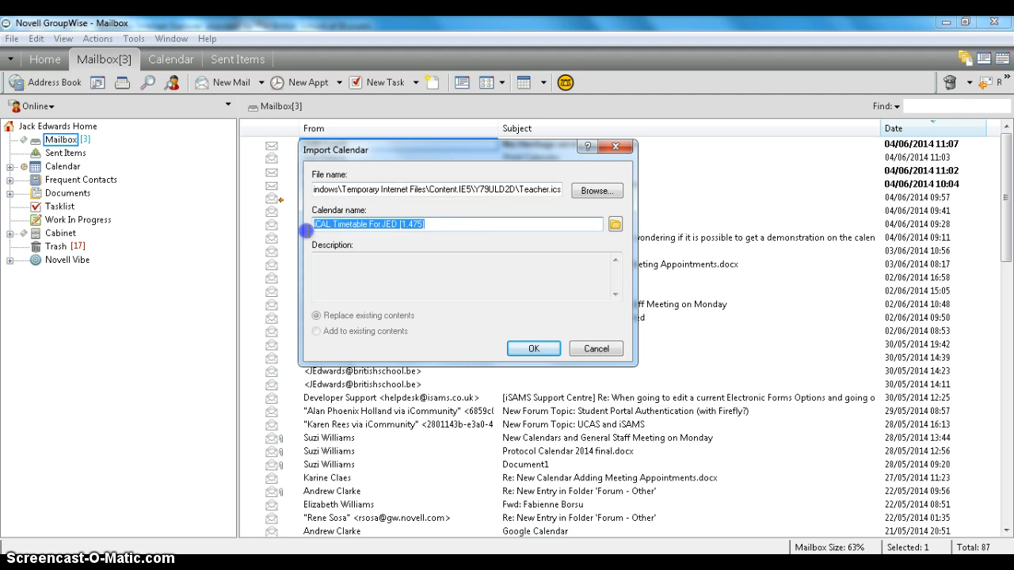
type("M")
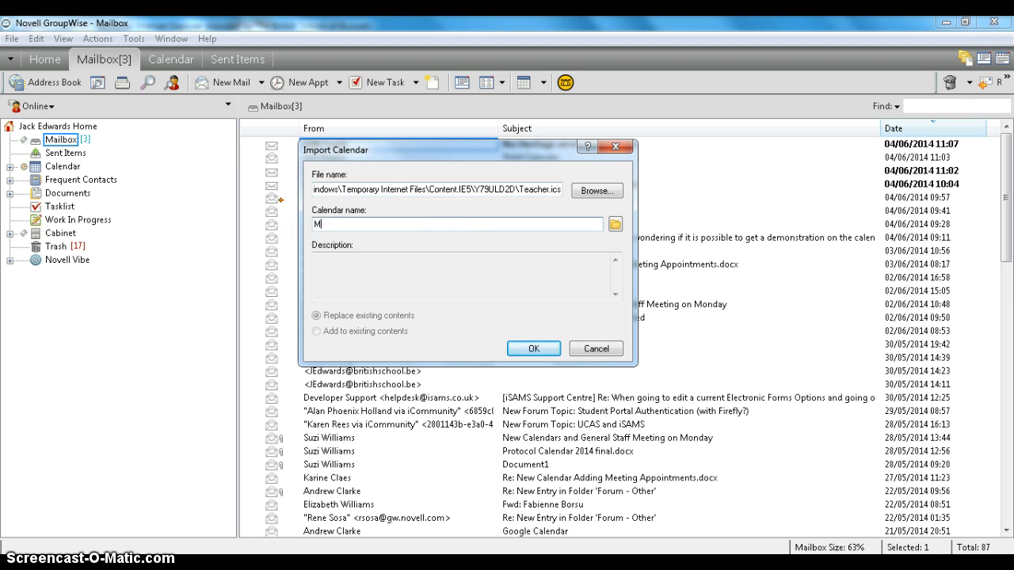
type("y School Calenar")
left_click(531, 349)
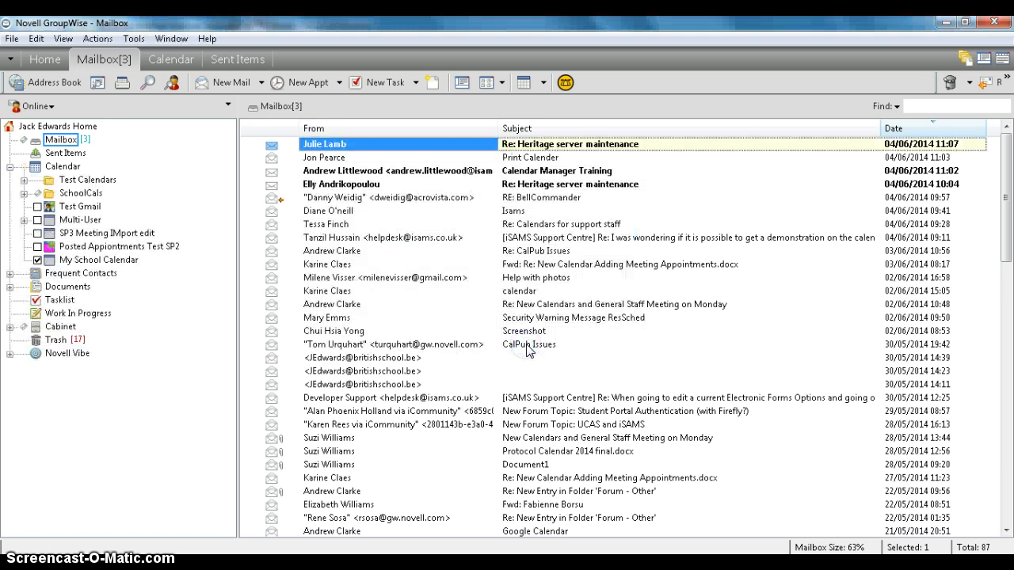
Open My School Calendar and display it in the month view
left_click(35, 169)
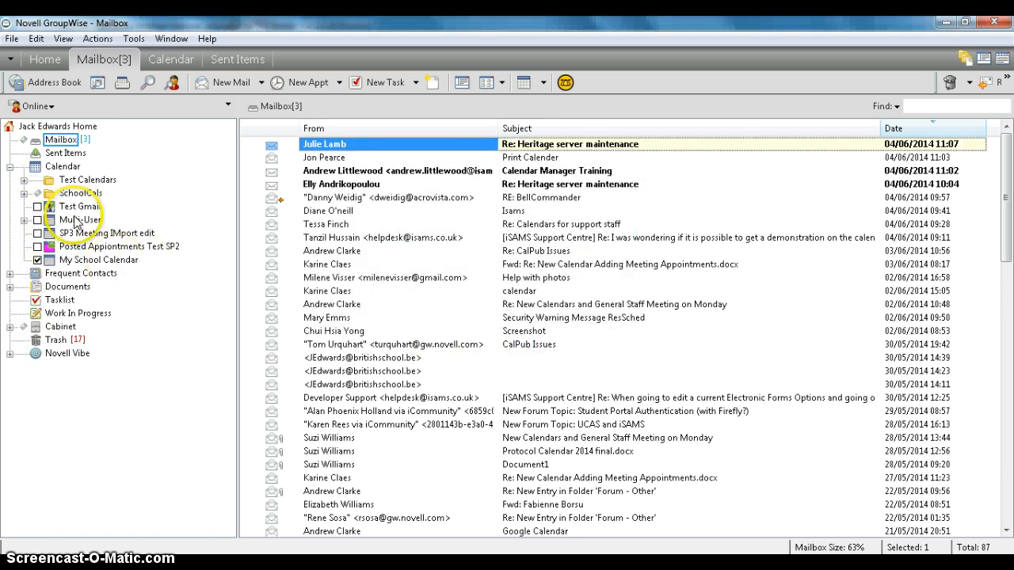
left_click(62, 167)
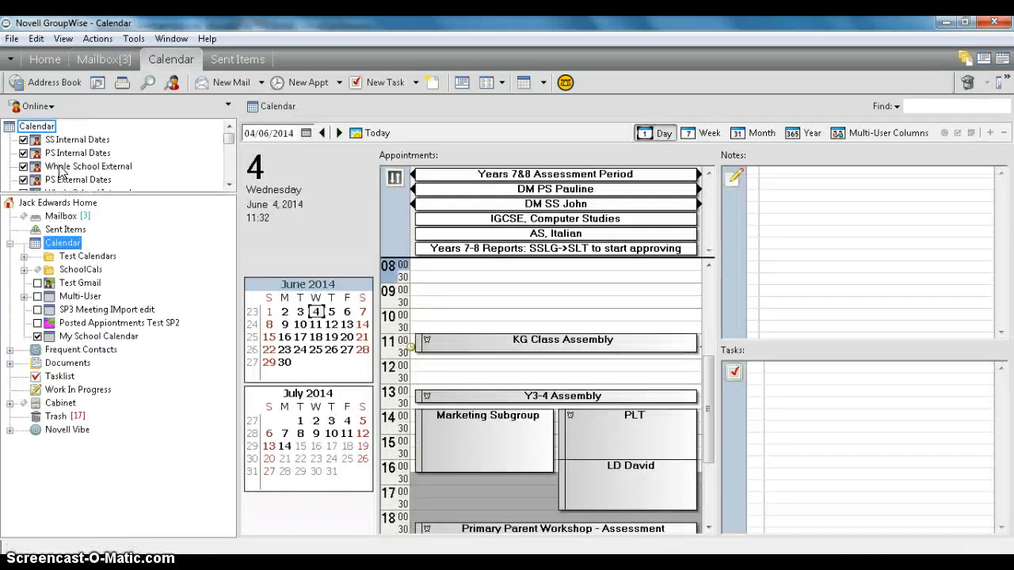
left_click(69, 339)
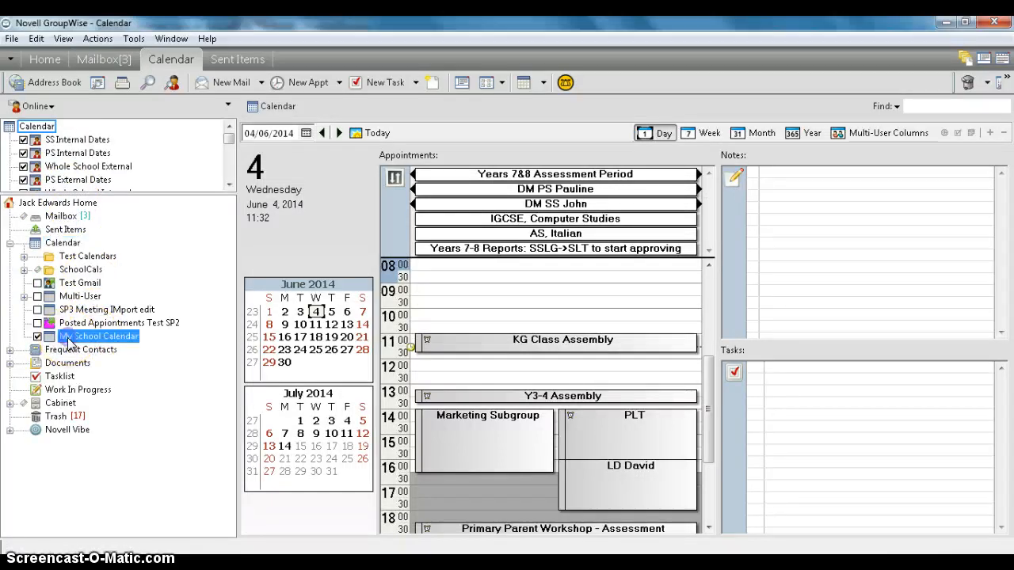
left_click(735, 132)
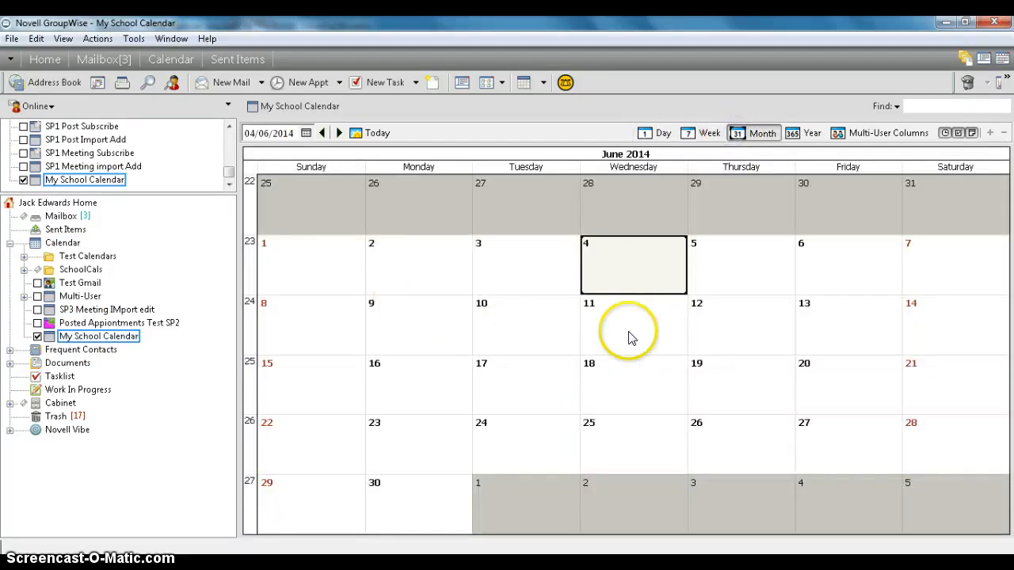
Enable a custom color for My School Calendar in its properties and set it to bright green
left_click(52, 337)
right_click(52, 336)
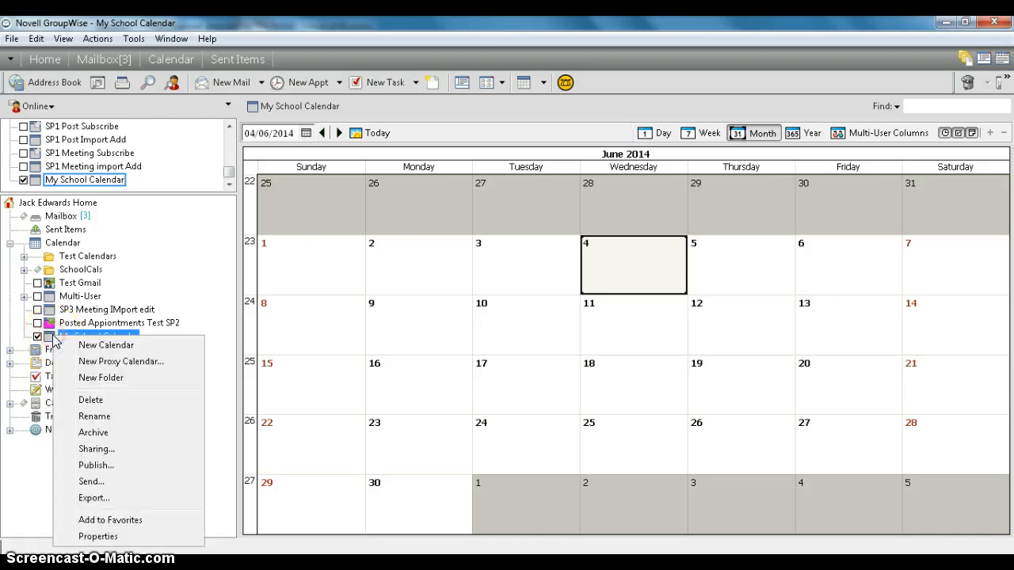
left_click(99, 536)
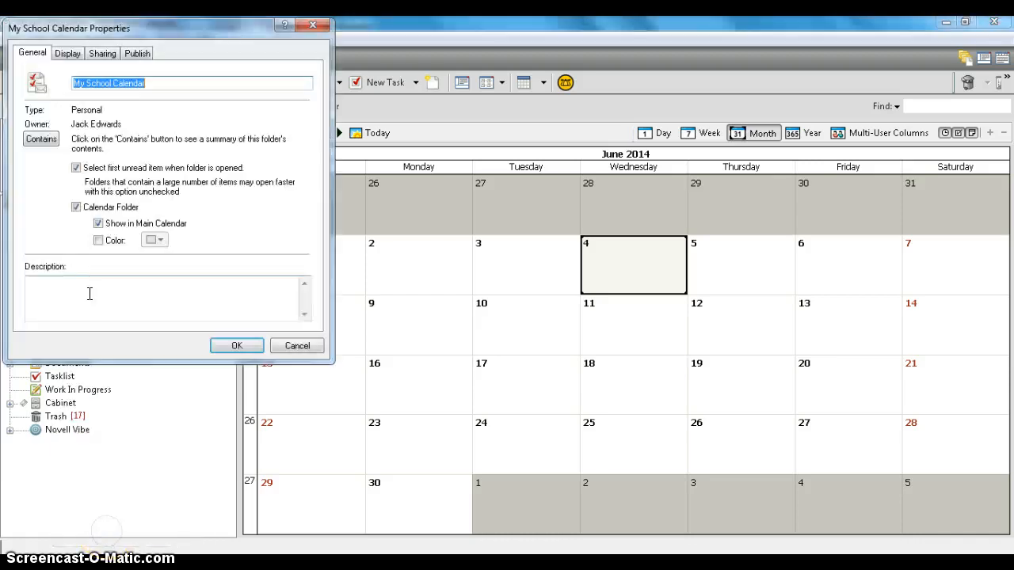
left_click(98, 240)
left_click(155, 240)
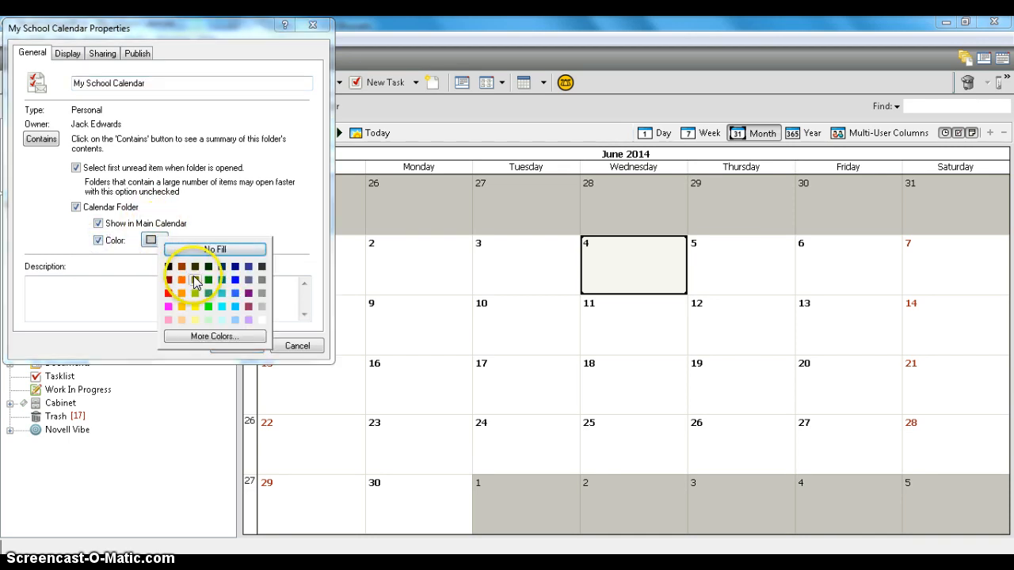
left_click(209, 306)
left_click(238, 346)
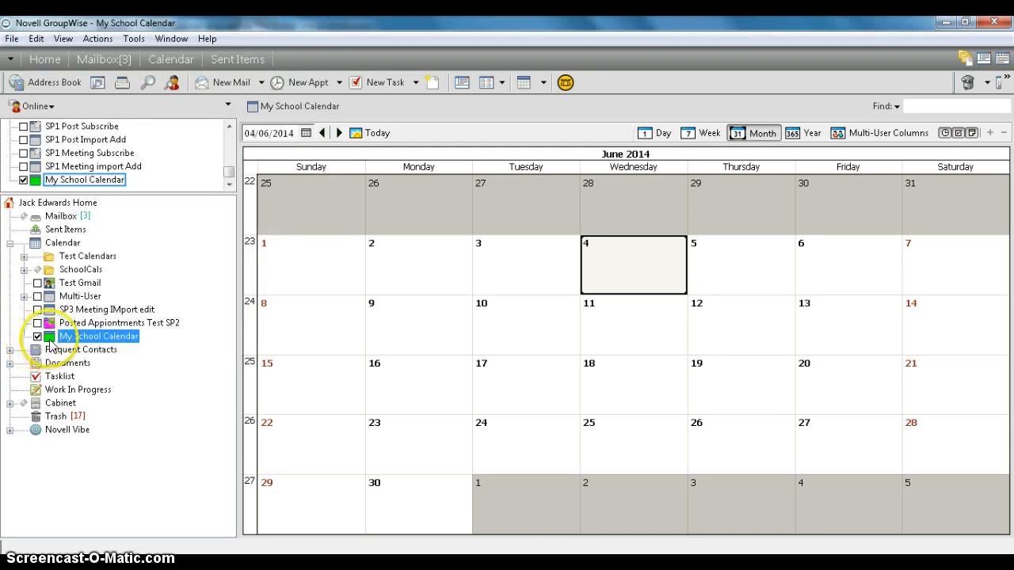
Try to move My School Calendar into the SchoolCals folder
left_click(69, 340)
left_click_drag(71, 339, 76, 276)
left_click(70, 339)
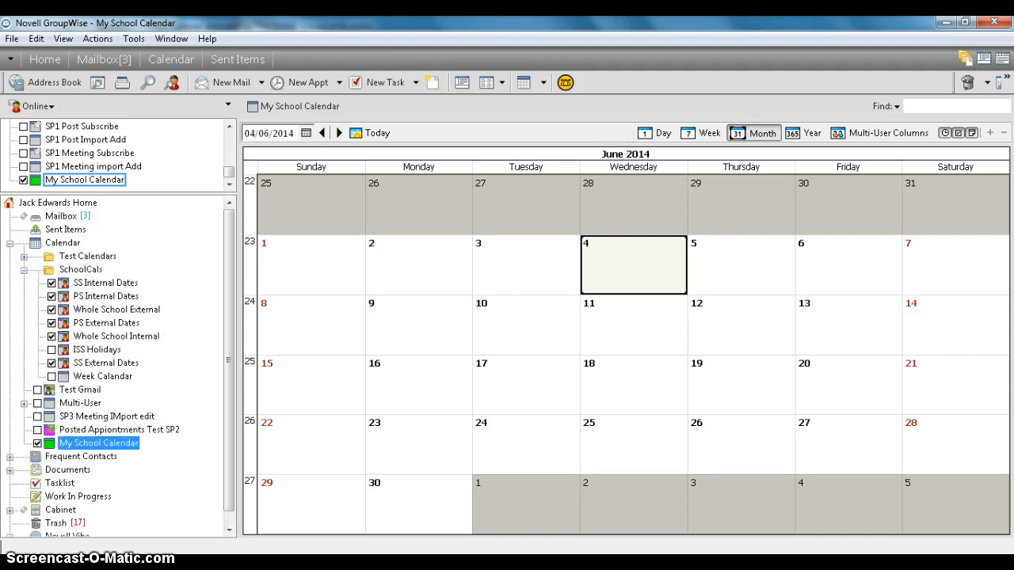